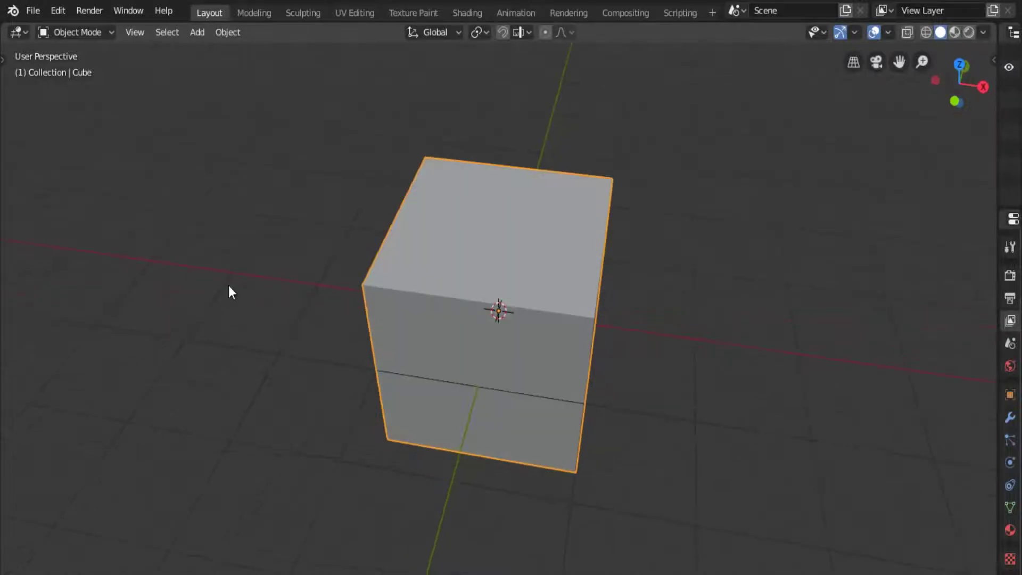
- Inset the cube's top face to form a recessed roof rim
middle_click_drag(229, 286, 525, 403)
key("KP_1")
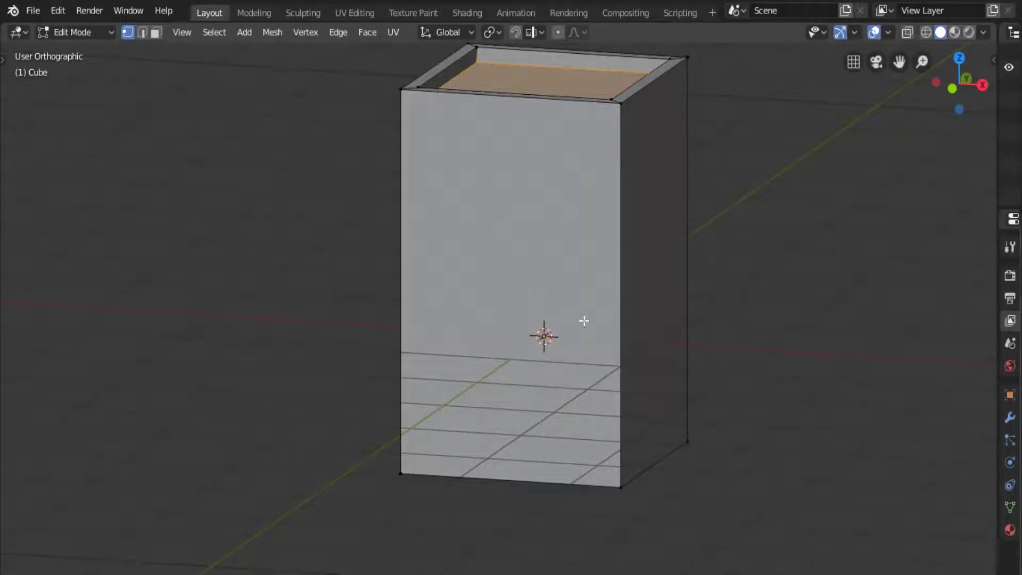
left_click(668, 392)
- Add four loop cuts around the building and horizontal edge loops
key("KP_1")
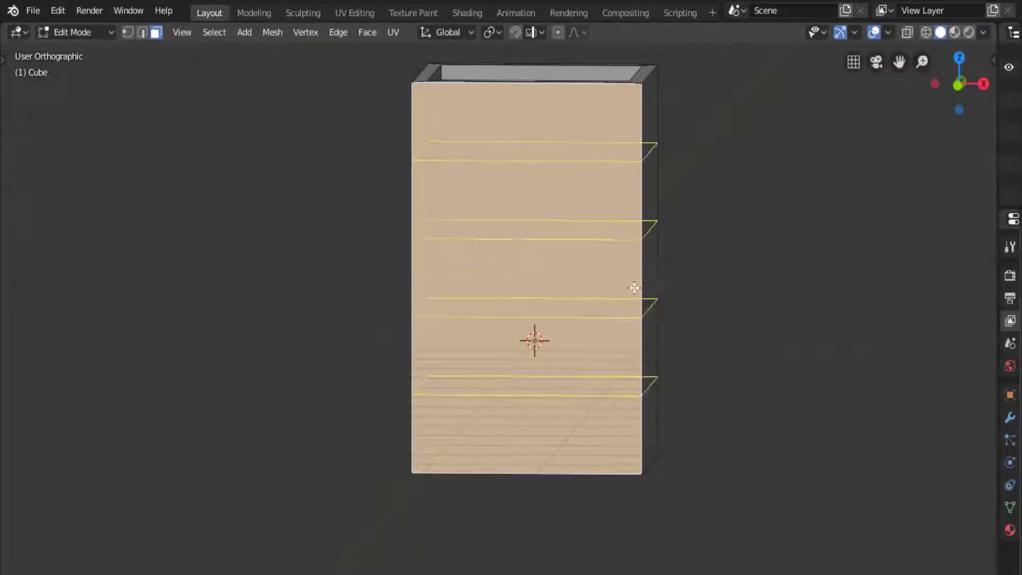
left_click(561, 244)
middle_click_drag(561, 245, 634, 438)
key("KP_1")
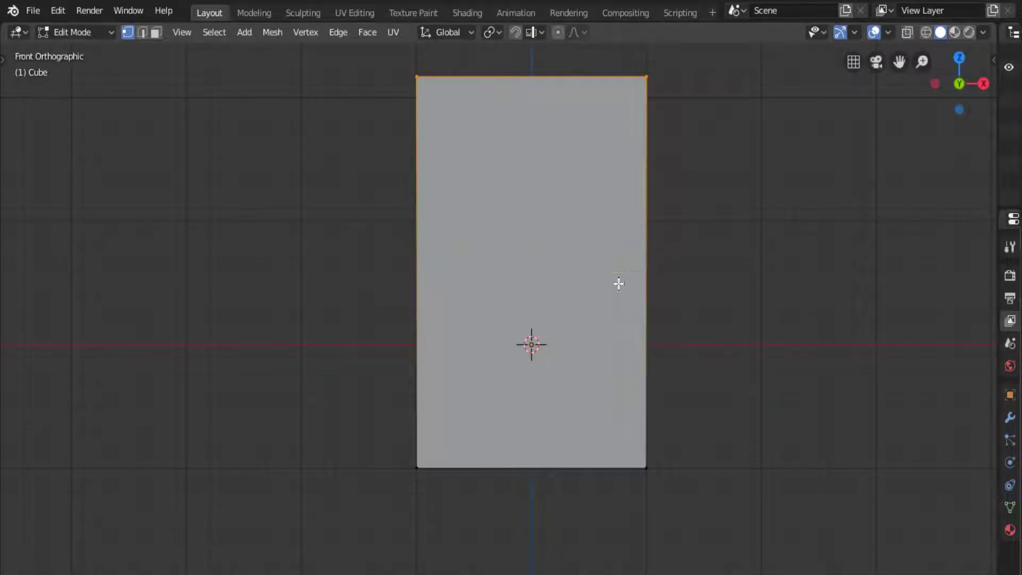
left_click(627, 274)
- Pull the two lower edge loops together with S Z .5 to form a horizontal band
key("1")
key("alt+a")
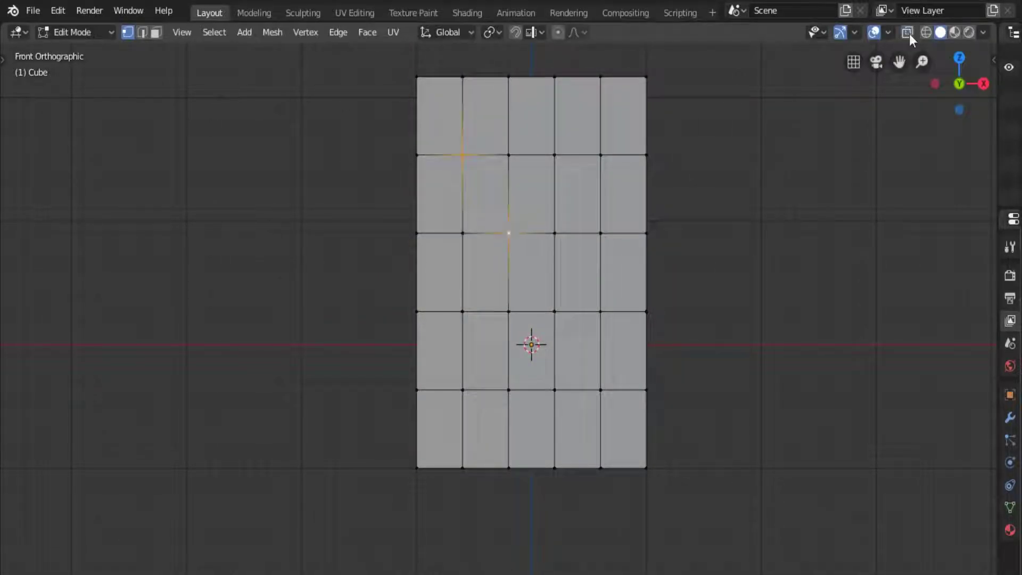
left_click(908, 34)
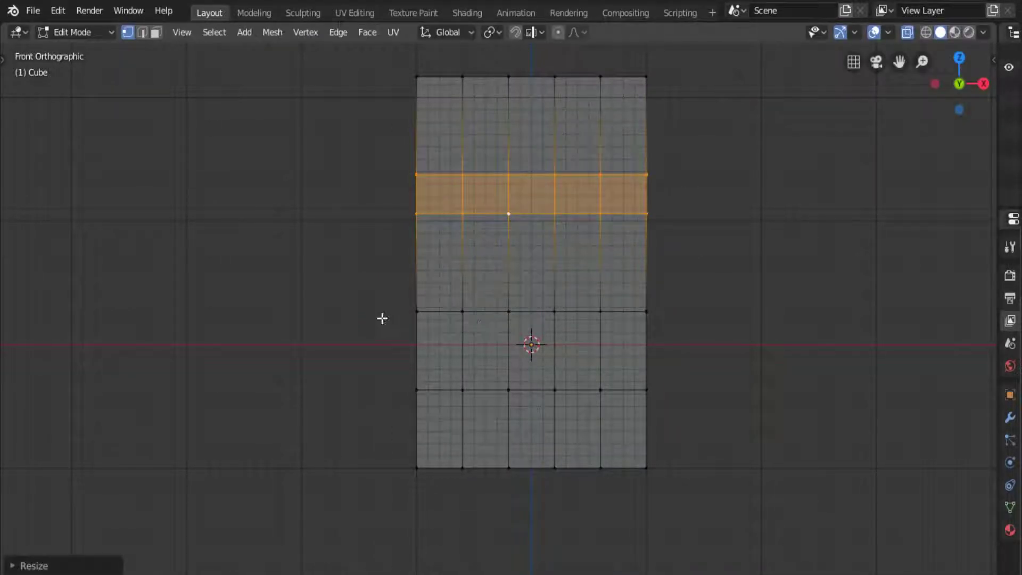
left_click_drag(382, 298, 660, 404)
type("sz.5")
key("Return")
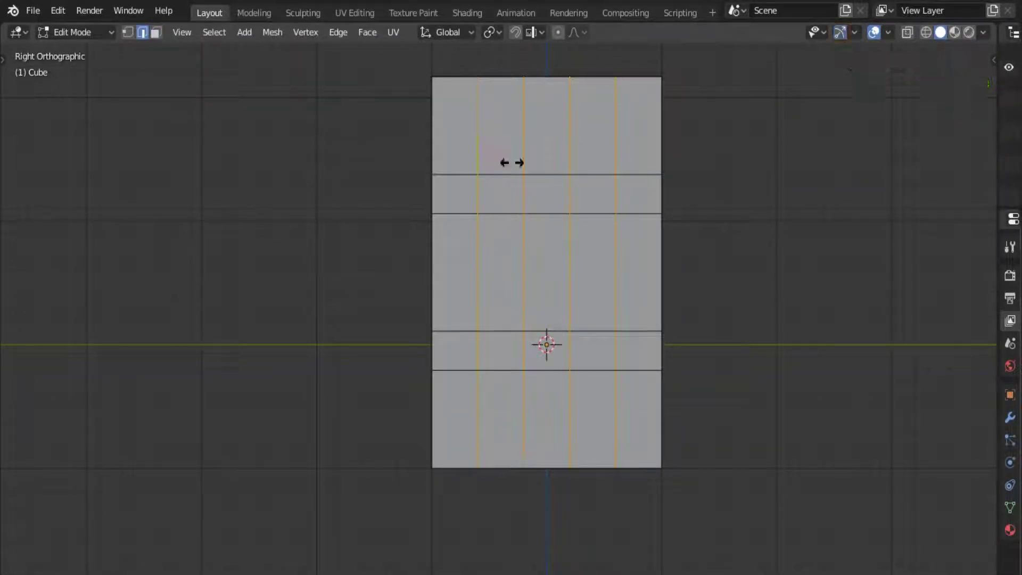
- Cut window outlines into the building's walls with the Knife tool
middle_click_drag(559, 241, 476, 356)
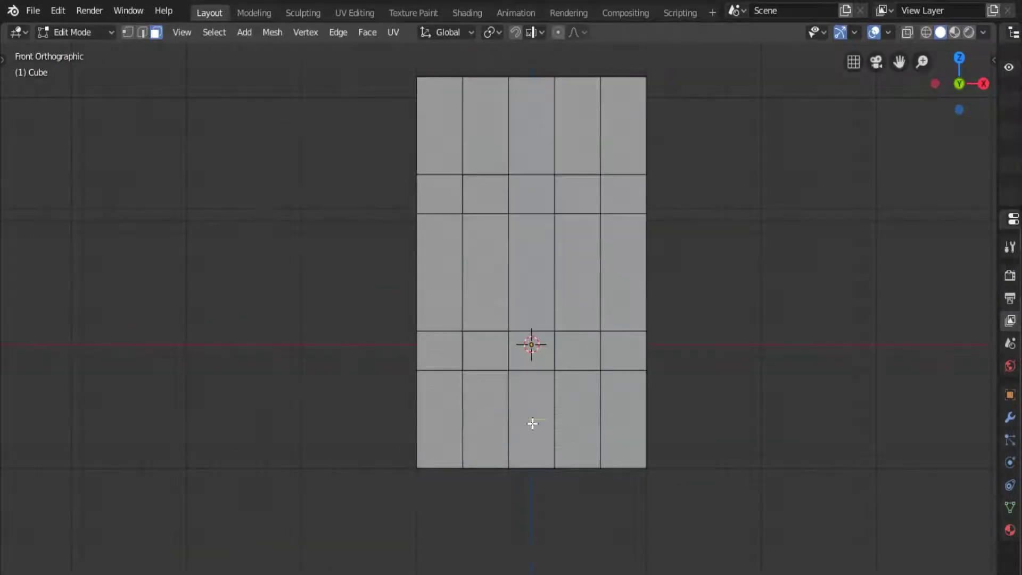
scroll(471, 460, "up", 2)
key("k")
left_click(512, 437)
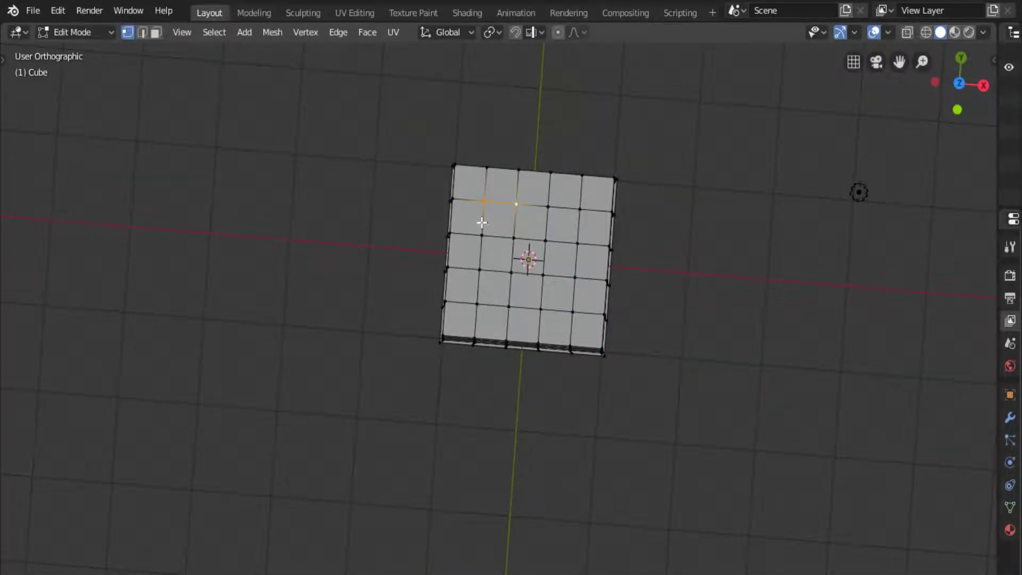
middle_click_drag(482, 223, 567, 251)
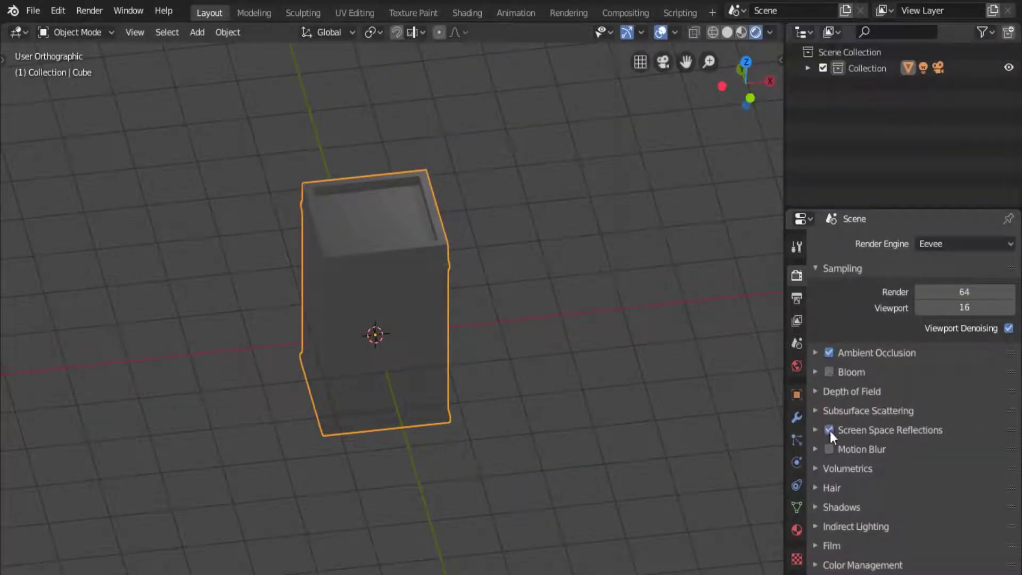
- Switch the render engine to Eevee, expanding screen space reflections and shadows settings
left_click(846, 412)
left_click(819, 427)
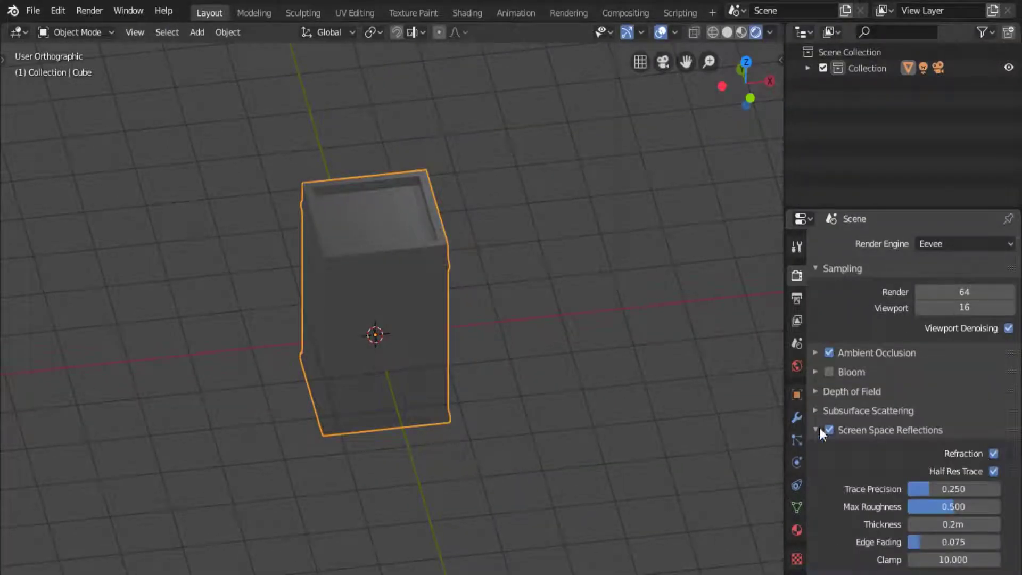
left_click(816, 505)
- Add coloured material slots for walls, strip, windows, door and roof, with a ground plane
scroll(817, 506, "down", 3)
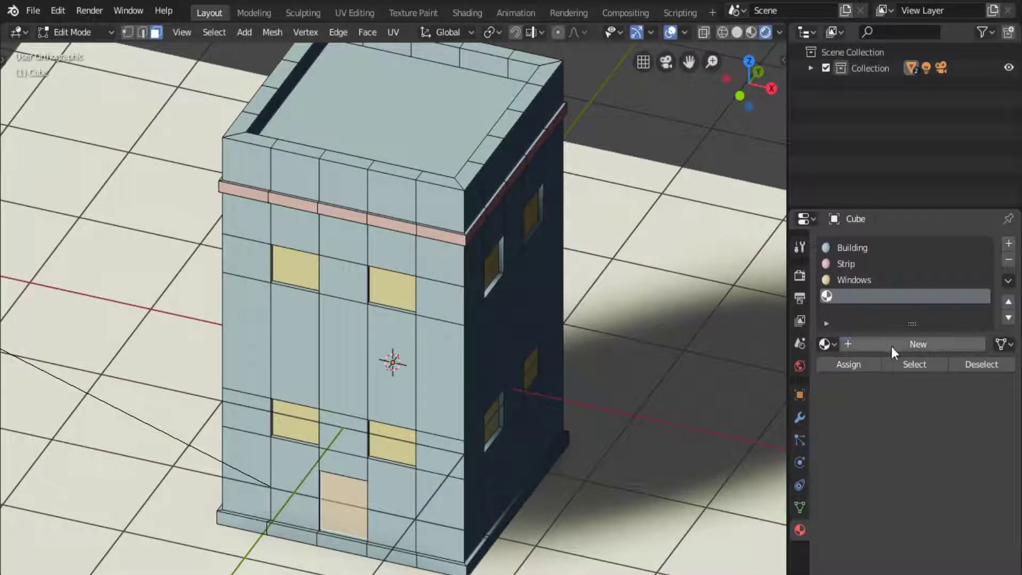
left_click(891, 345)
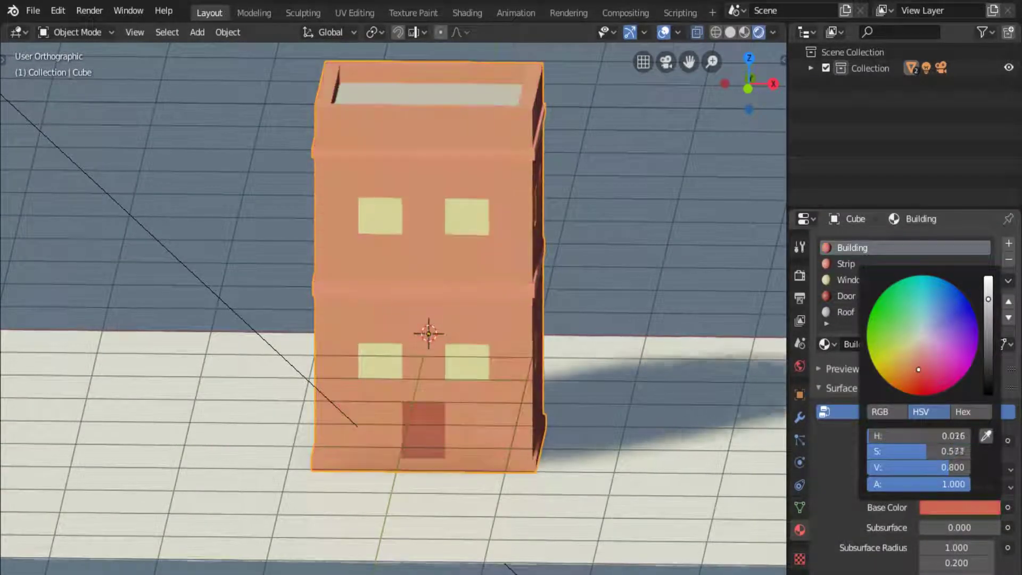
scroll(390, 183, "up", 1)
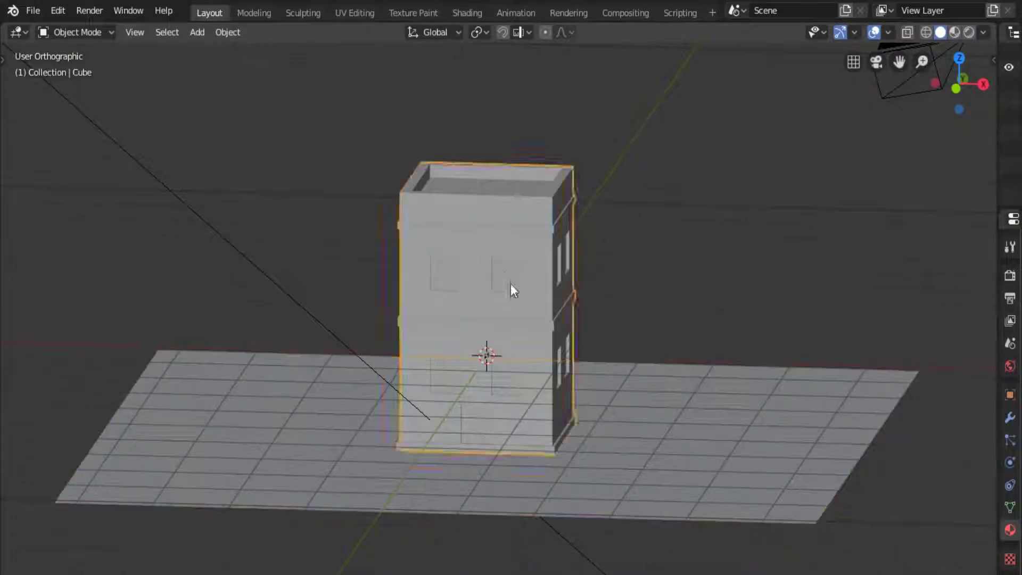
- Add a cube and model it into a car body with sloped cabin, hood and trunk
left_click(591, 322)
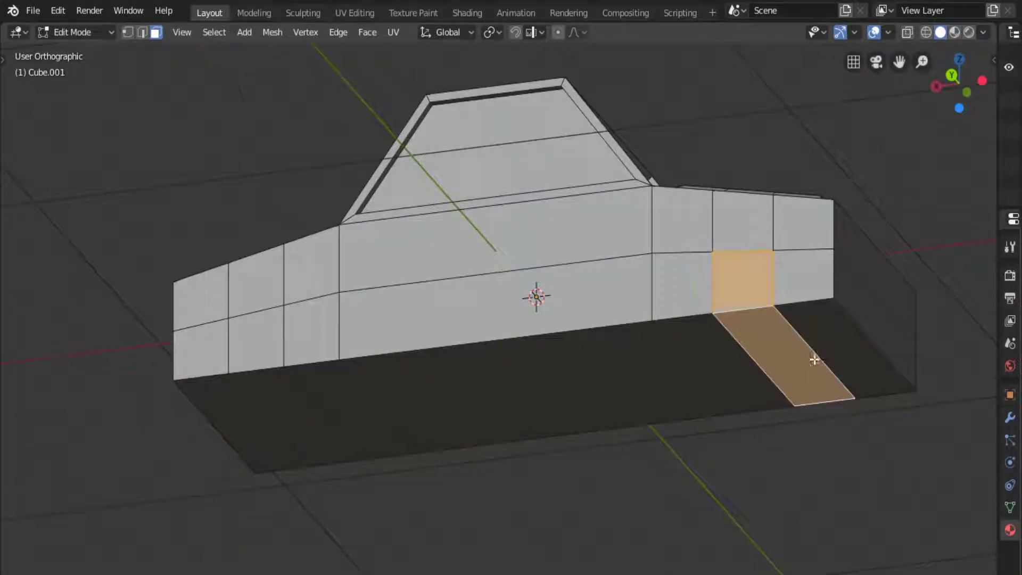
left_click(908, 33)
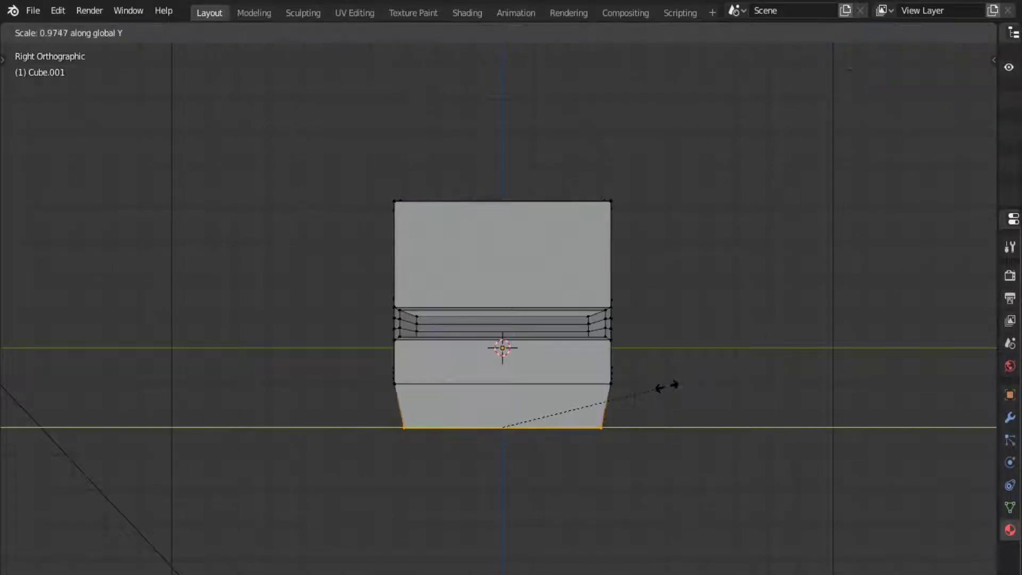
- Add an eight-sided cylinder rotated 90° about X for a wheel
key("shift+a")
left_click(794, 391)
left_click(142, 371)
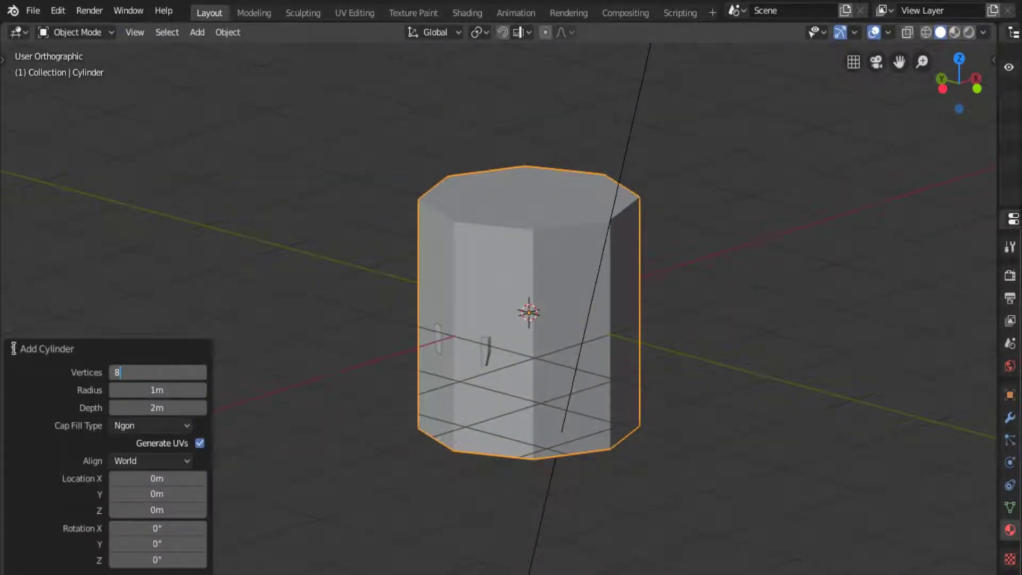
key("Return")
type("rx90")
key("Return")
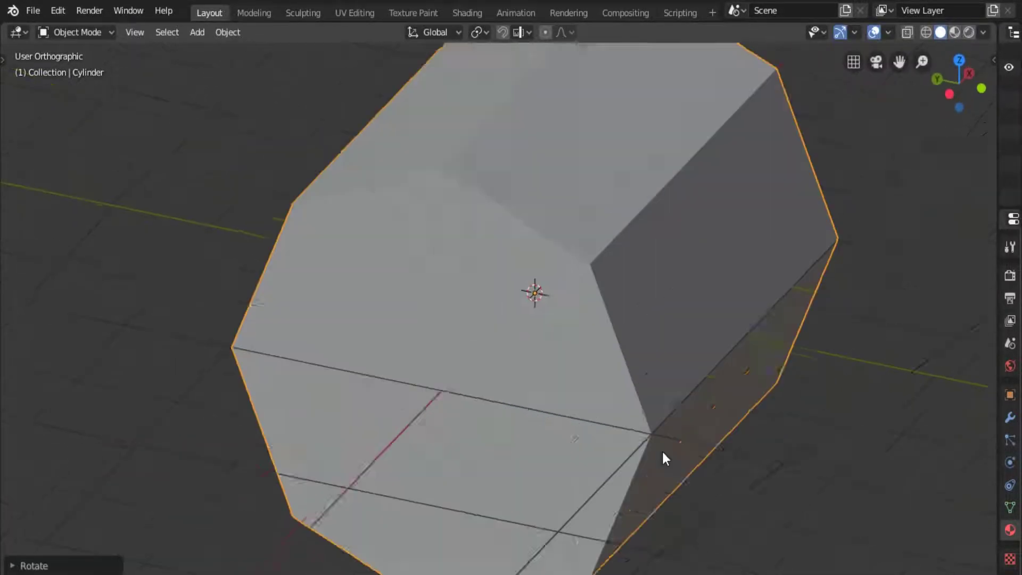
- Scale the cylinder into a wheel at the car's front and inset its end face
key("s")
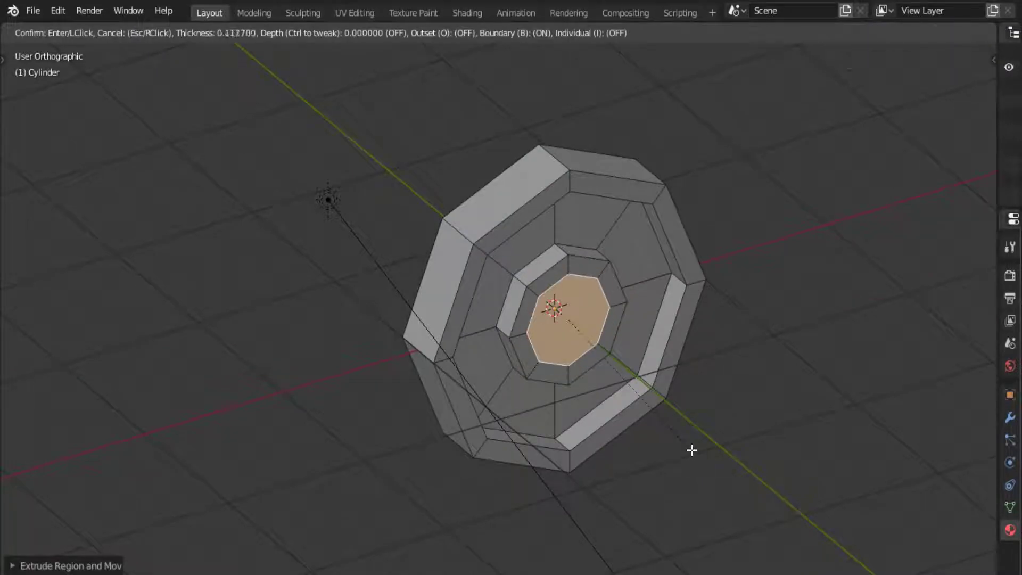
key("i")
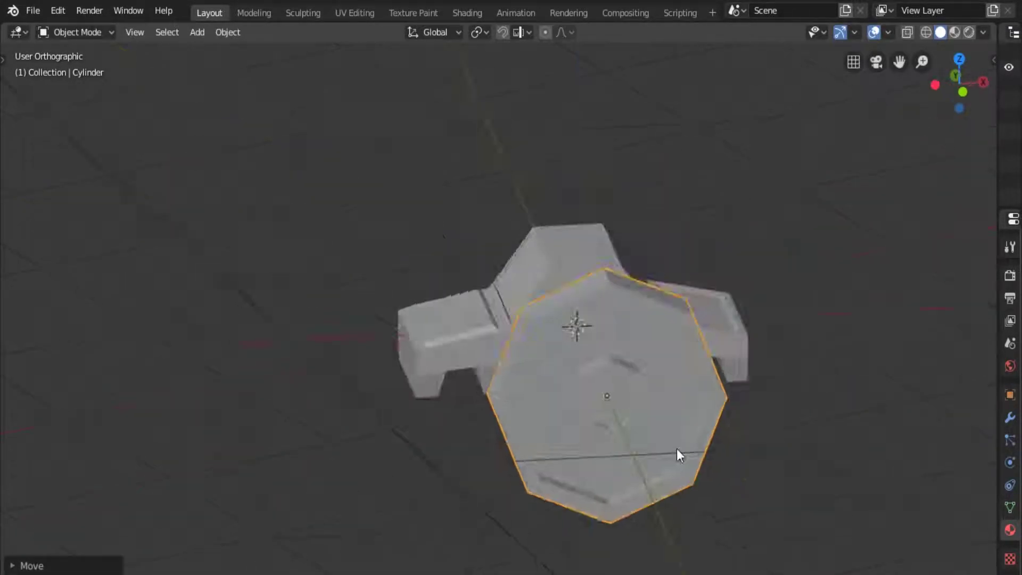
key("g")
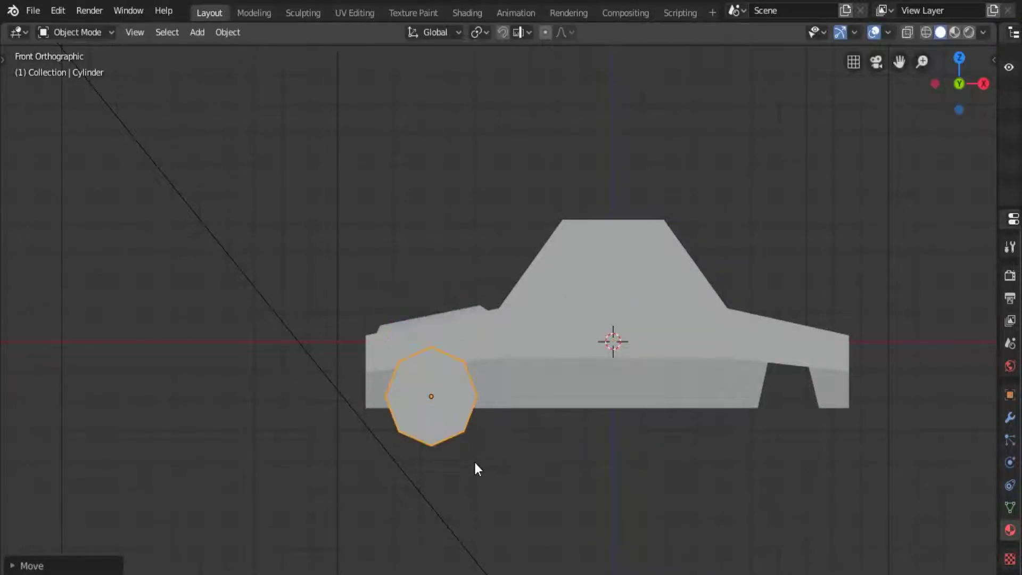
key("s")
left_click(451, 442)
key("KP_3")
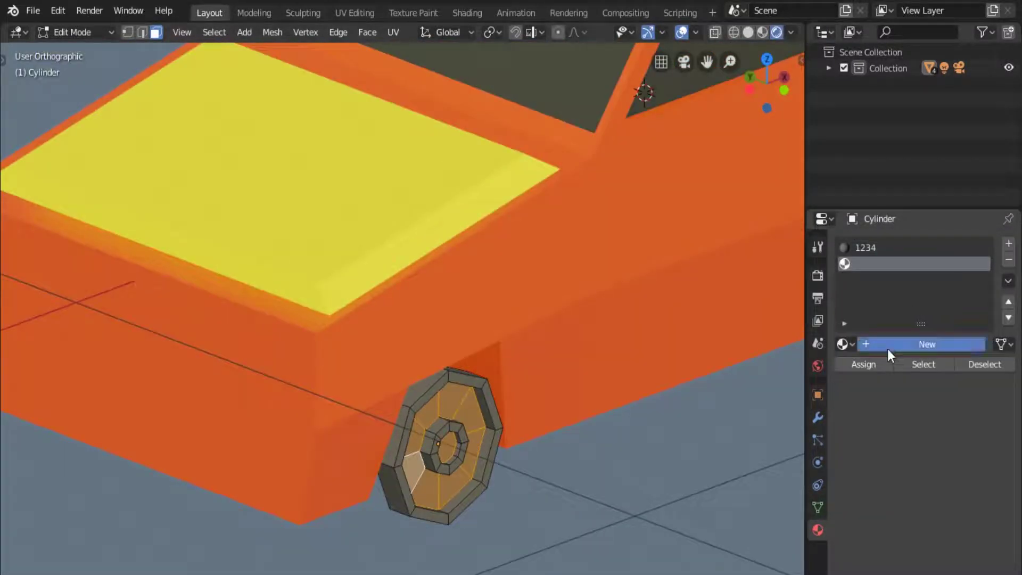
- Give the wheel a new material and array it with Count 2, Relative Offset X 6.75
left_click(887, 349)
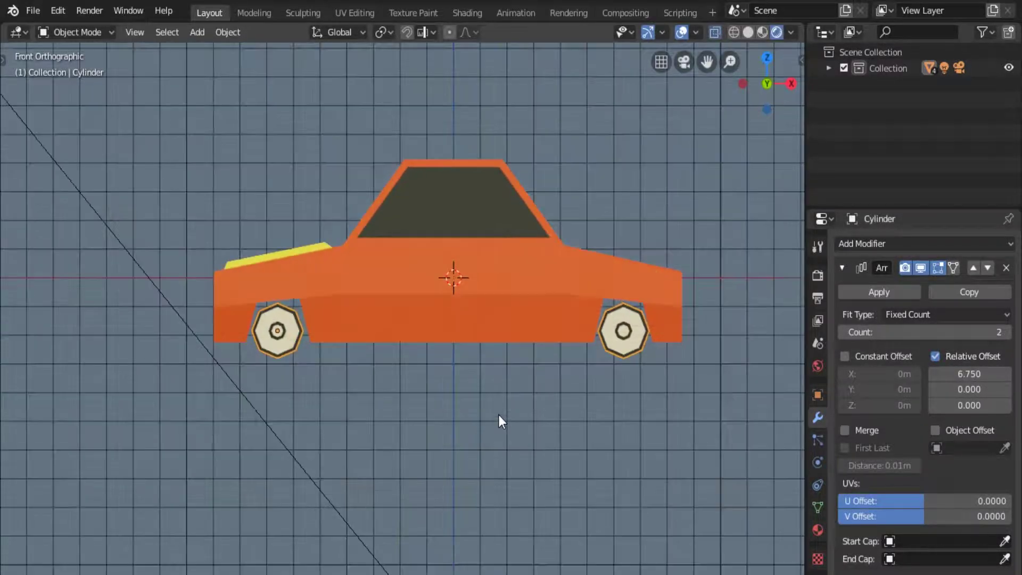
middle_click_drag(500, 420, 773, 358)
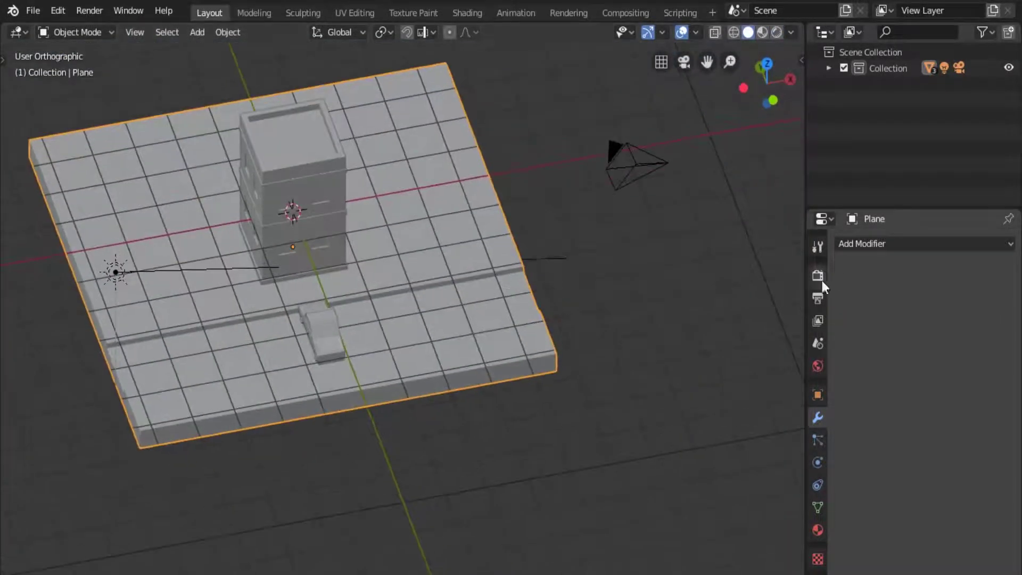
- Model a cylinder into a tall lamp pole with an angled arm and lamp head
left_click(914, 380)
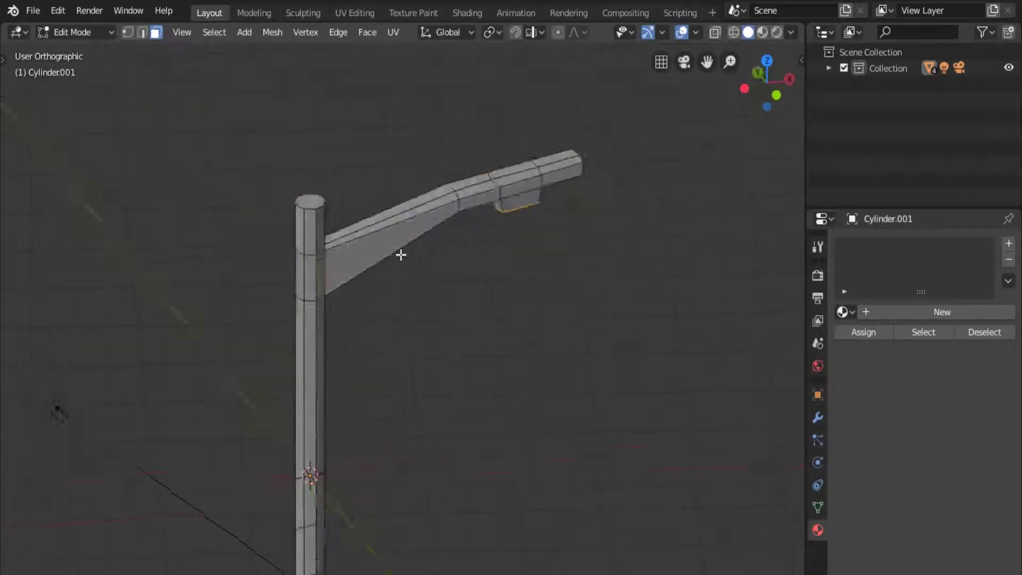
- Slim the pole's middle vertices, add a dark Street Lamp material, and apply the lamp's transforms
key("KP_1")
key("1")
key("alt+z")
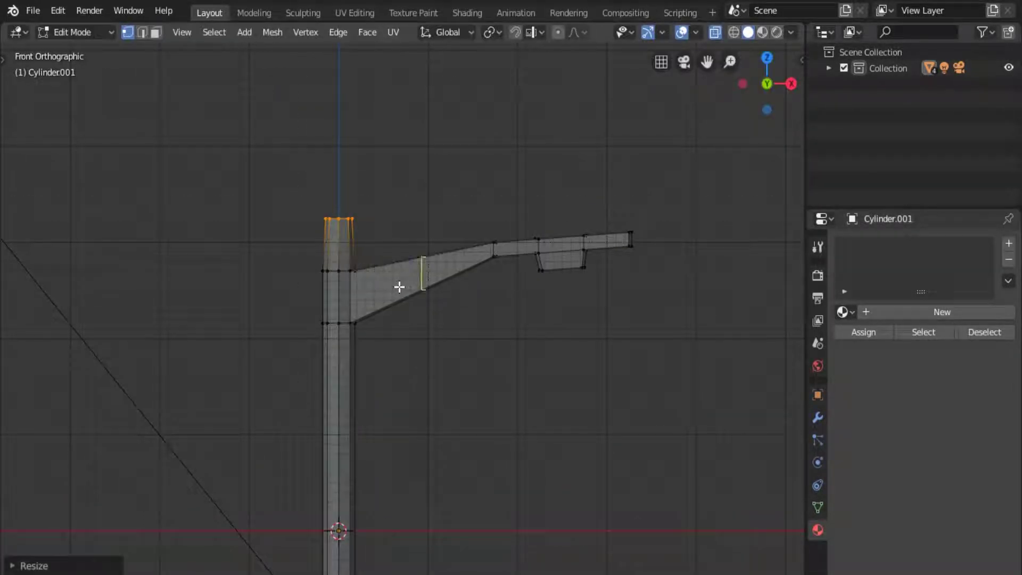
key("Tab")
scroll(413, 450, "up", 3)
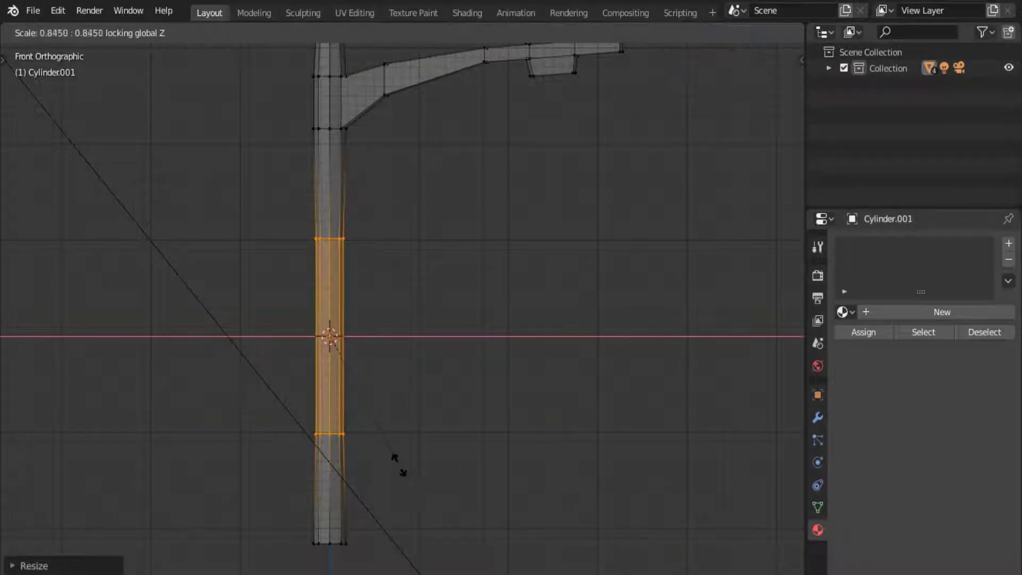
left_click(390, 487)
left_click(906, 312)
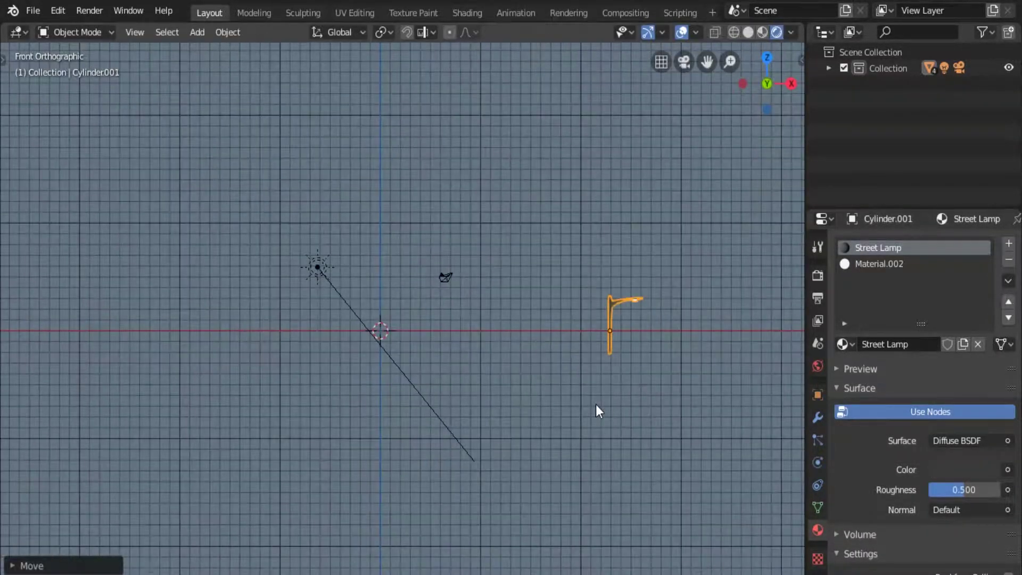
key("ctrl+a")
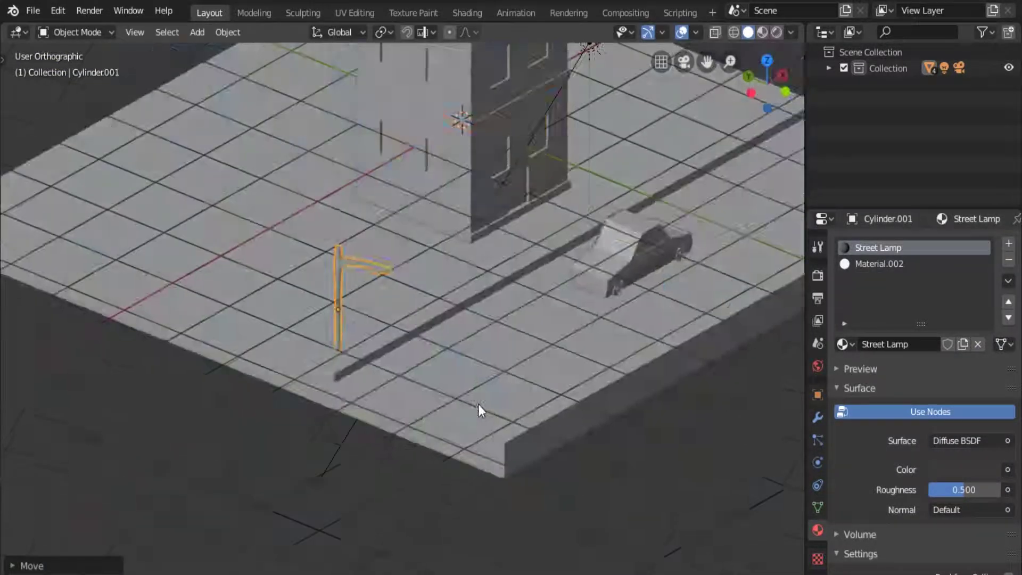
- Repeat the lamp six times along the road with Relative Offset X 20
double_click(975, 373)
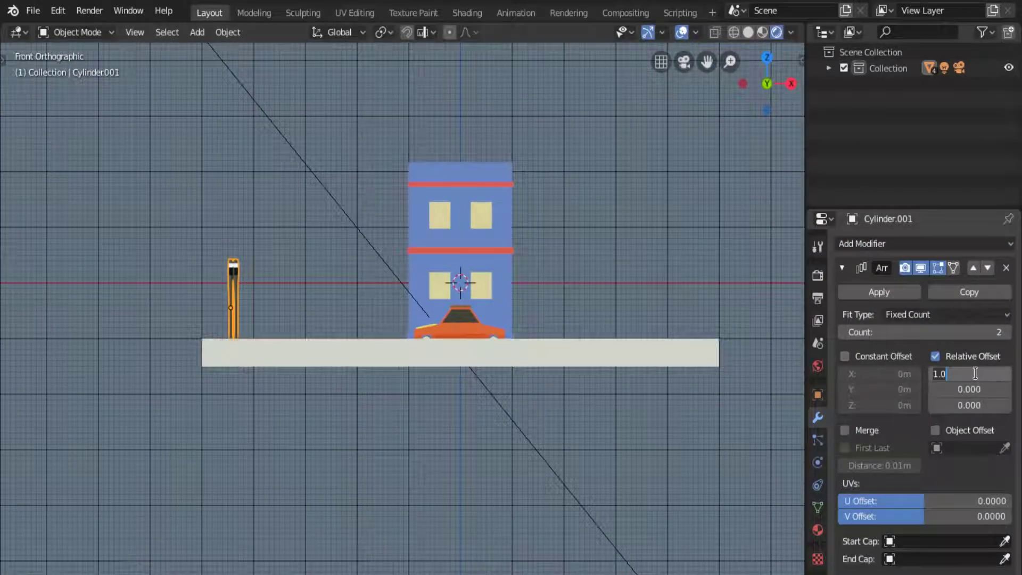
type("20")
key("Return")
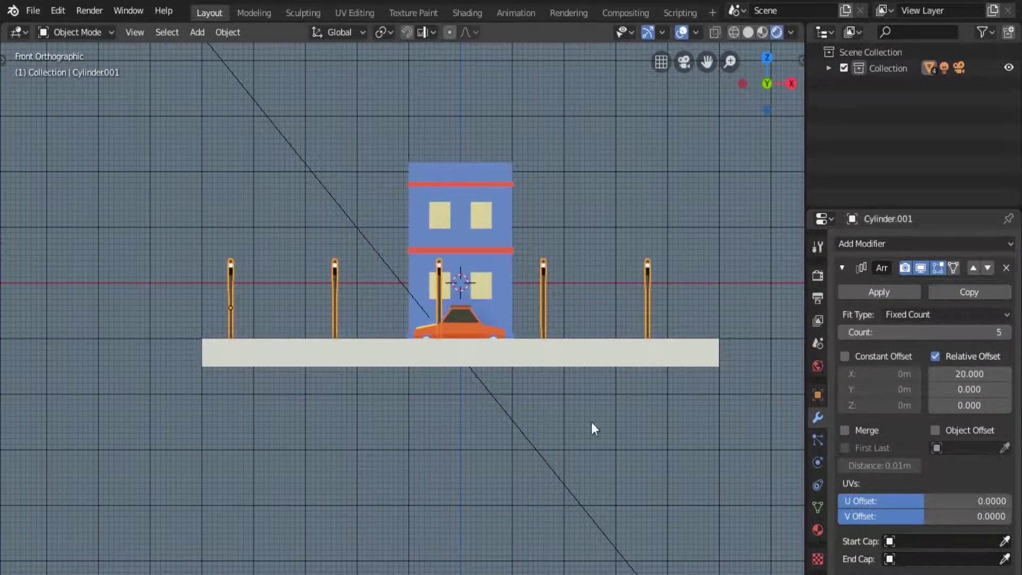
middle_click_drag(592, 429, 587, 464)
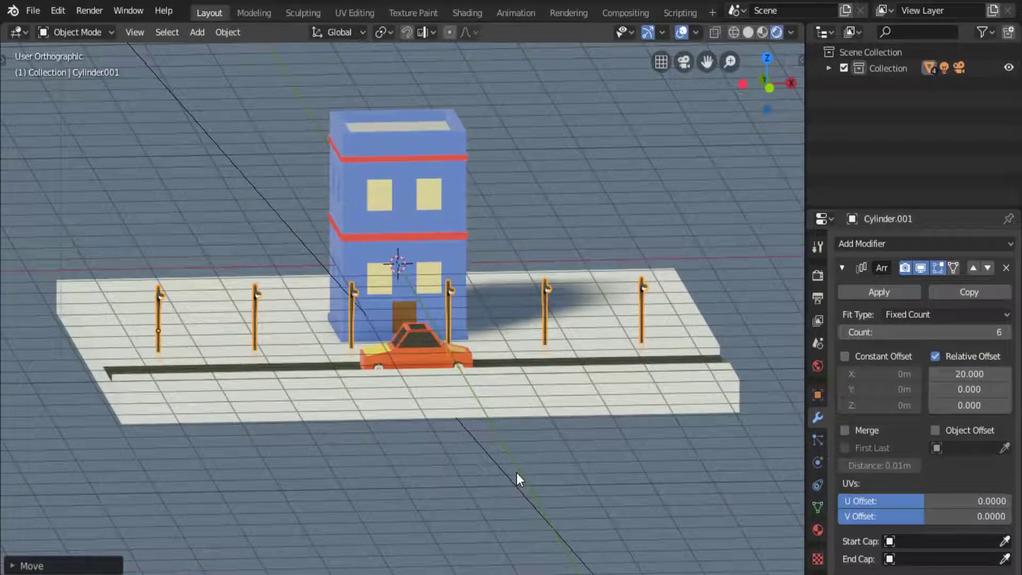
mouse_move(515, 483)
middle_mouse_down()
mouse_move(458, 317)
mouse_move(589, 402)
mouse_move(534, 385)
middle_mouse_up()
- Mirror the lamp row onto the opposite side of the road on Y
left_click(924, 244)
left_click(720, 405)
scroll(918, 396, "down", 1)
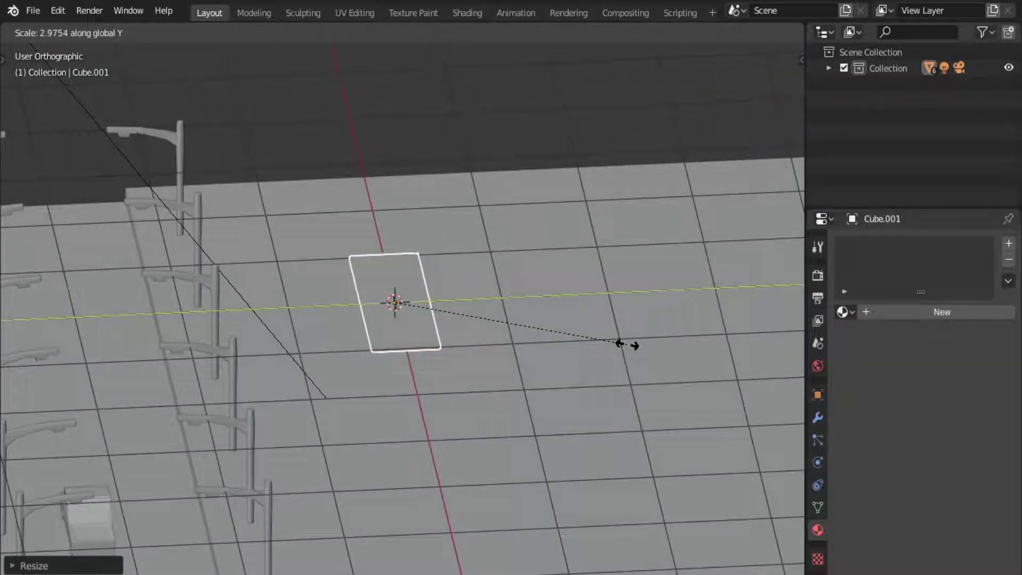
- Flatten a cube into a white bar and array it into a seven-stripe crosswalk, Offset Y 2
left_click(436, 419)
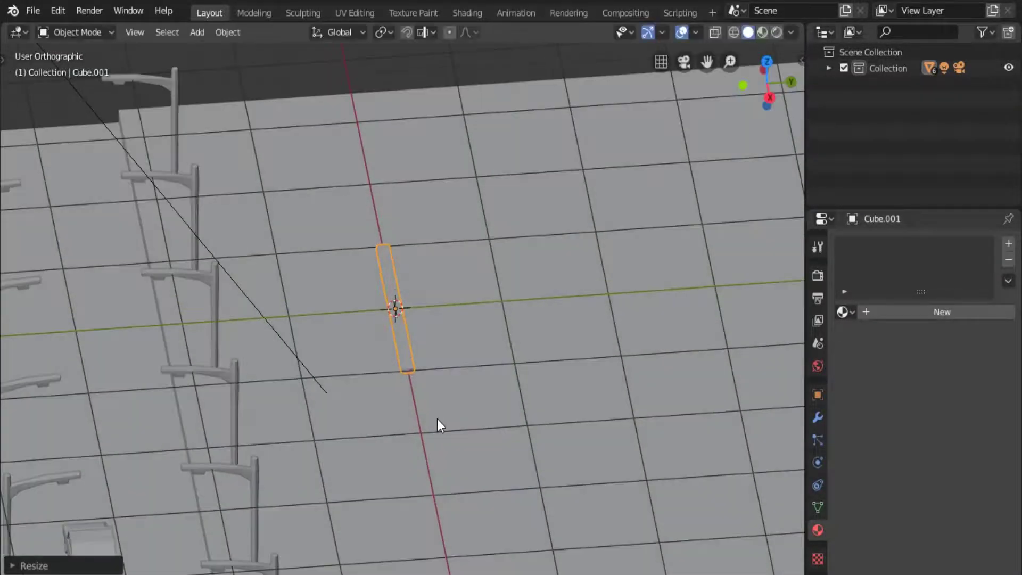
left_click(409, 362)
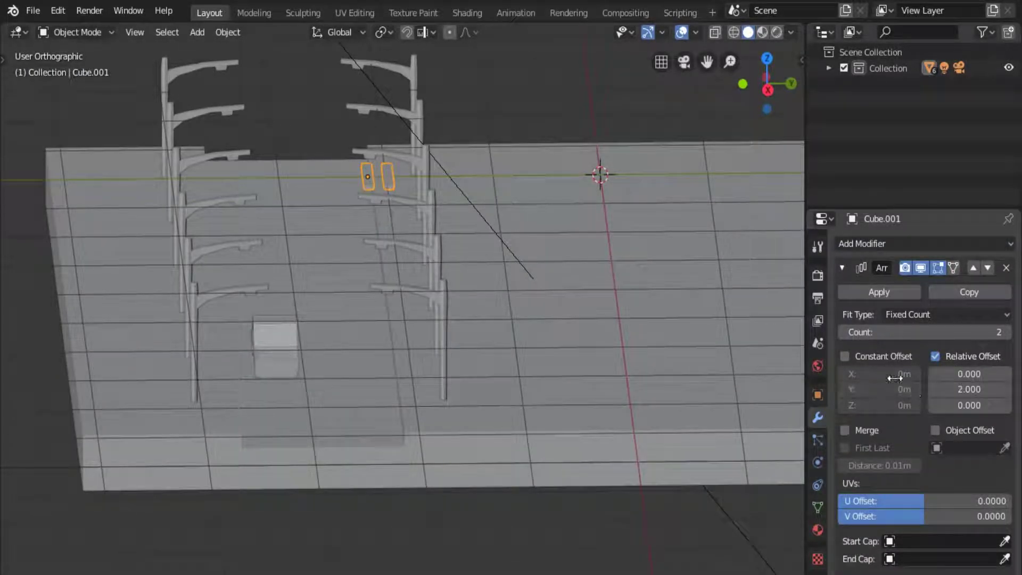
key("KP_3")
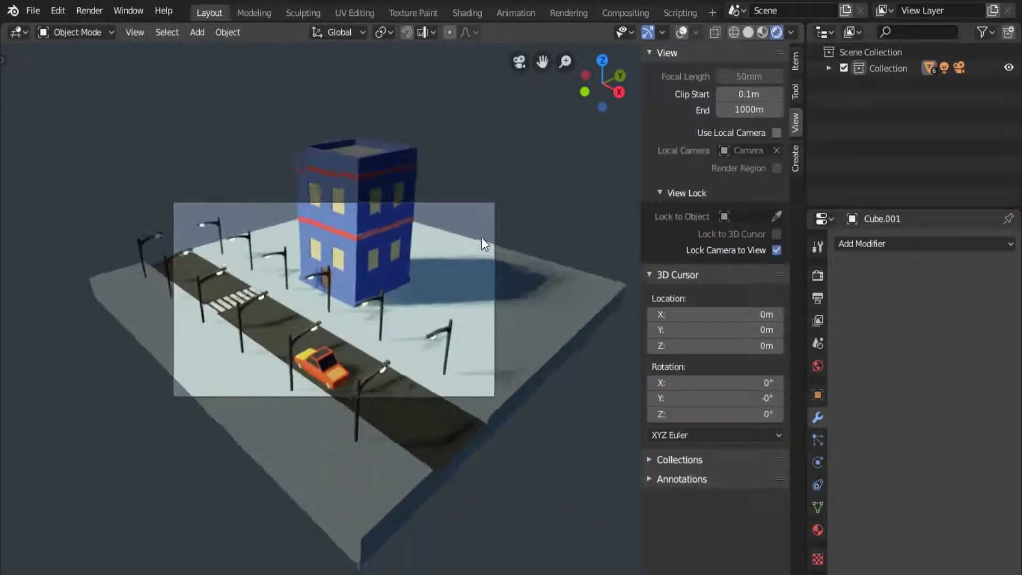
- Zoom the locked camera view to fit building, car, lamps and crosswalk in the shot
scroll(448, 291, "down", 2)
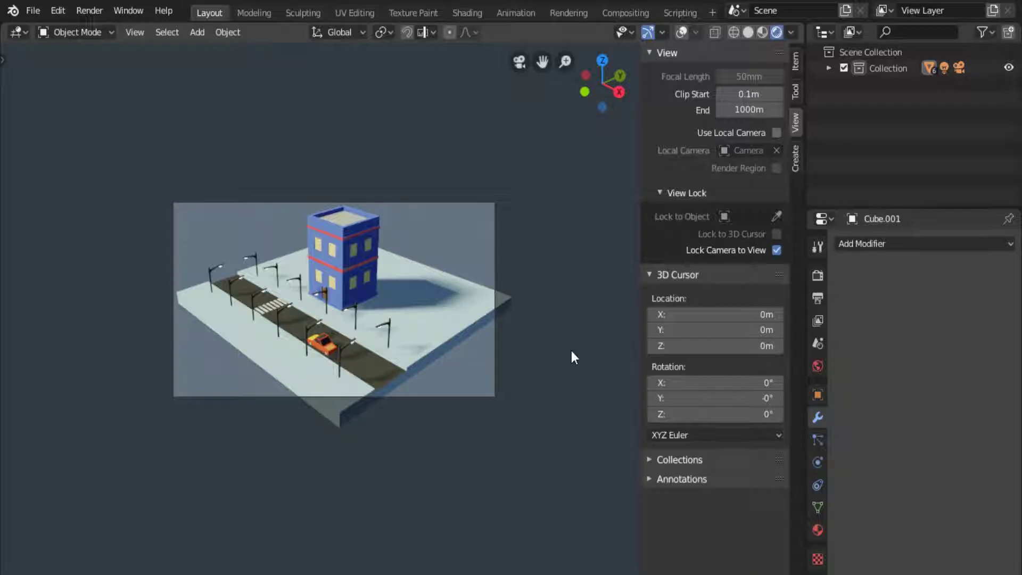